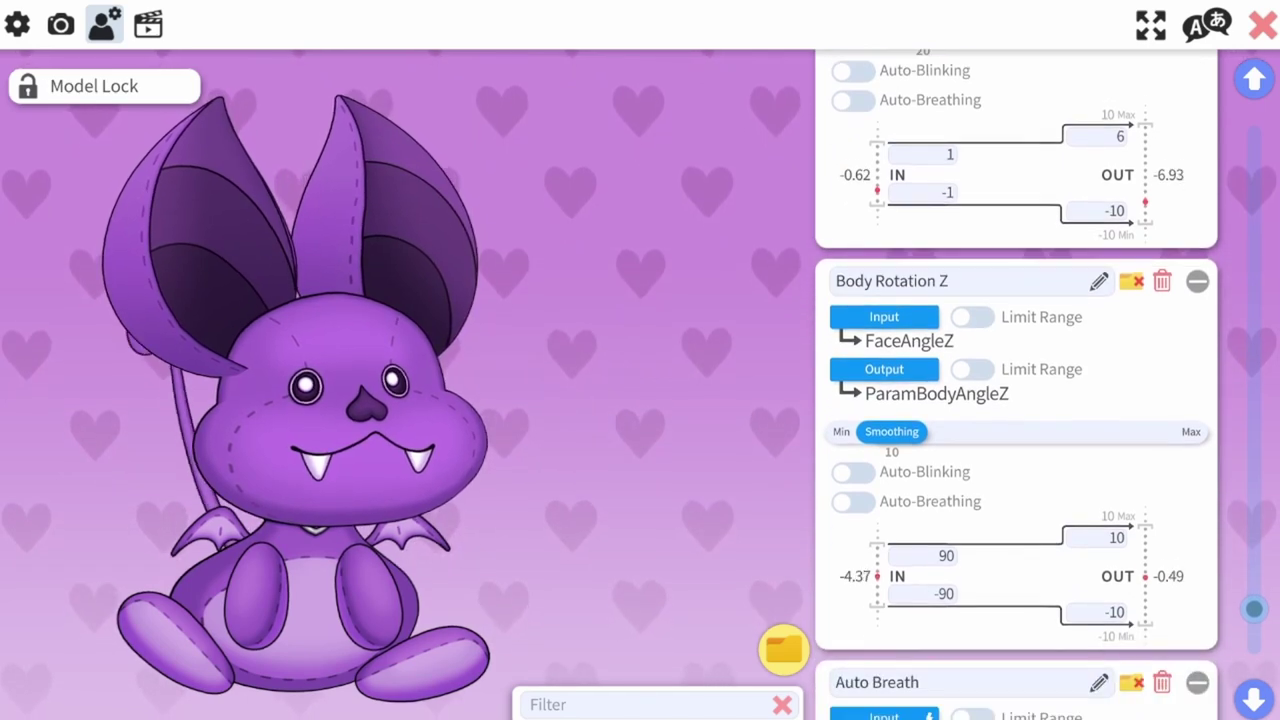
# Examine the model's Body Rotation, Auto Breath, Mouth Smile and Mouth Open parameter mappings.
pyautogui.scroll(-2, 1016, 380)
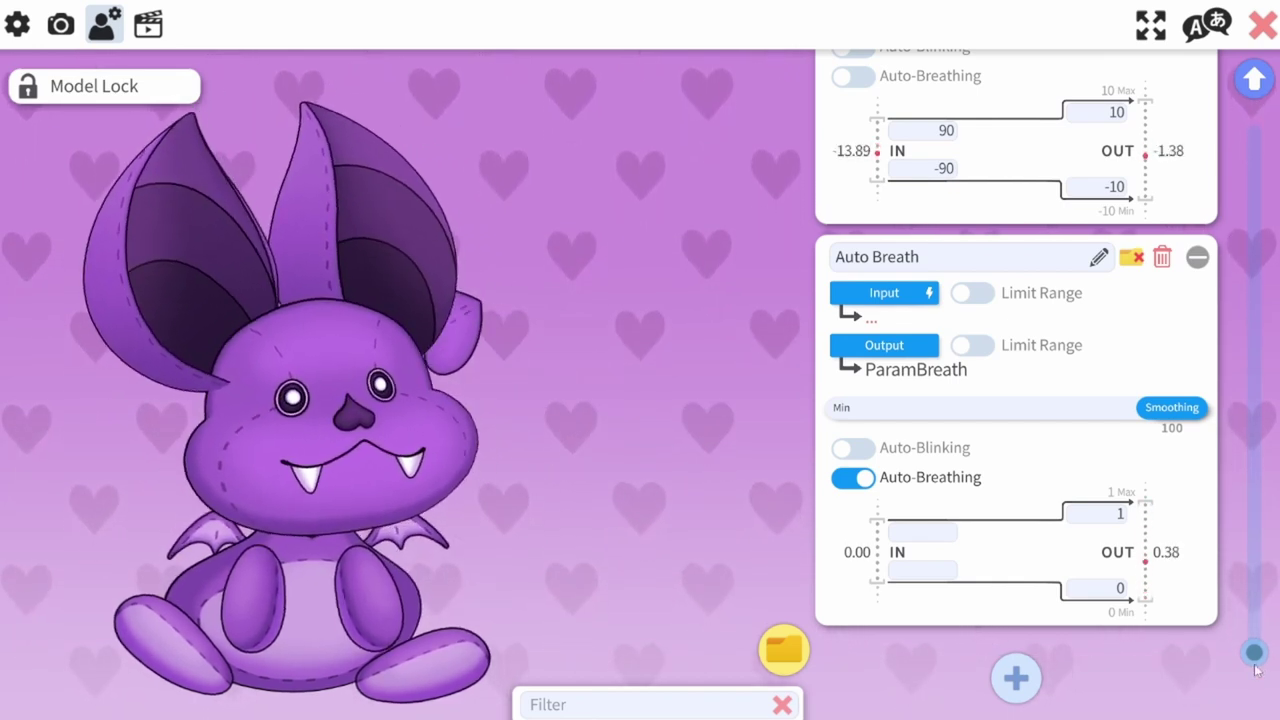
pyautogui.moveTo(1254, 654); pyautogui.dragTo(1255, 531)
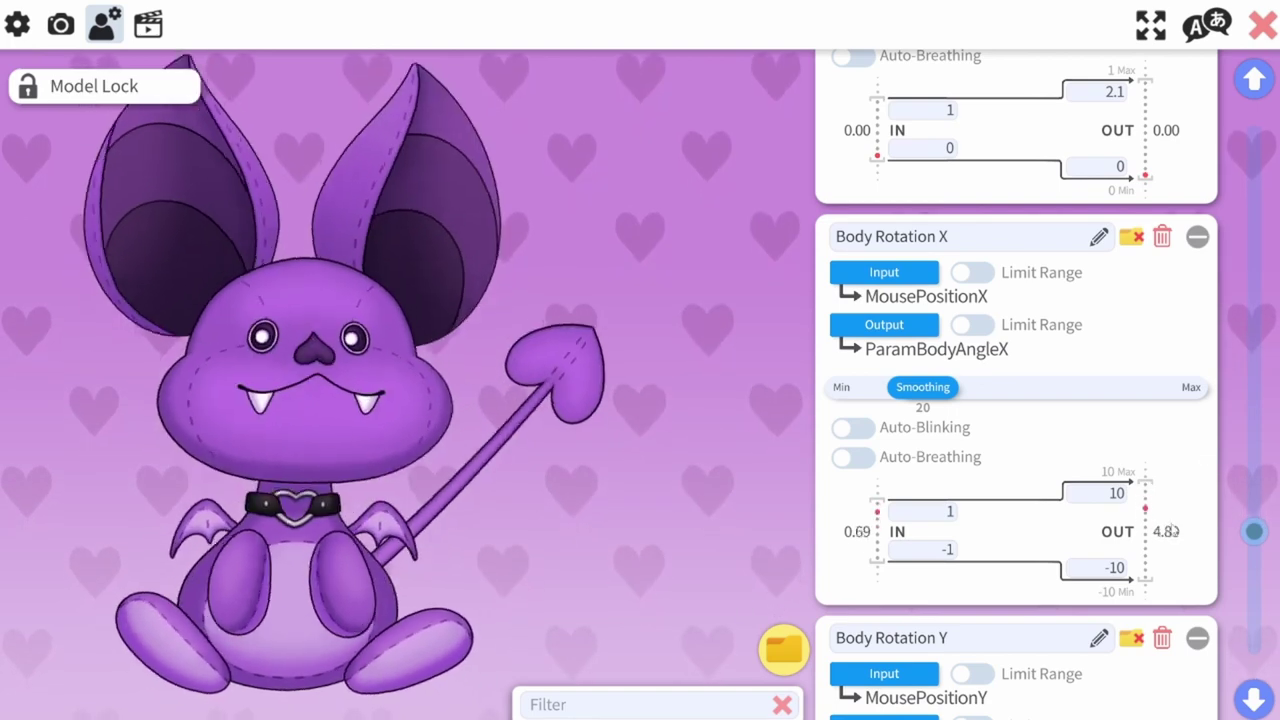
pyautogui.moveTo(1255, 533); pyautogui.dragTo(1254, 466)
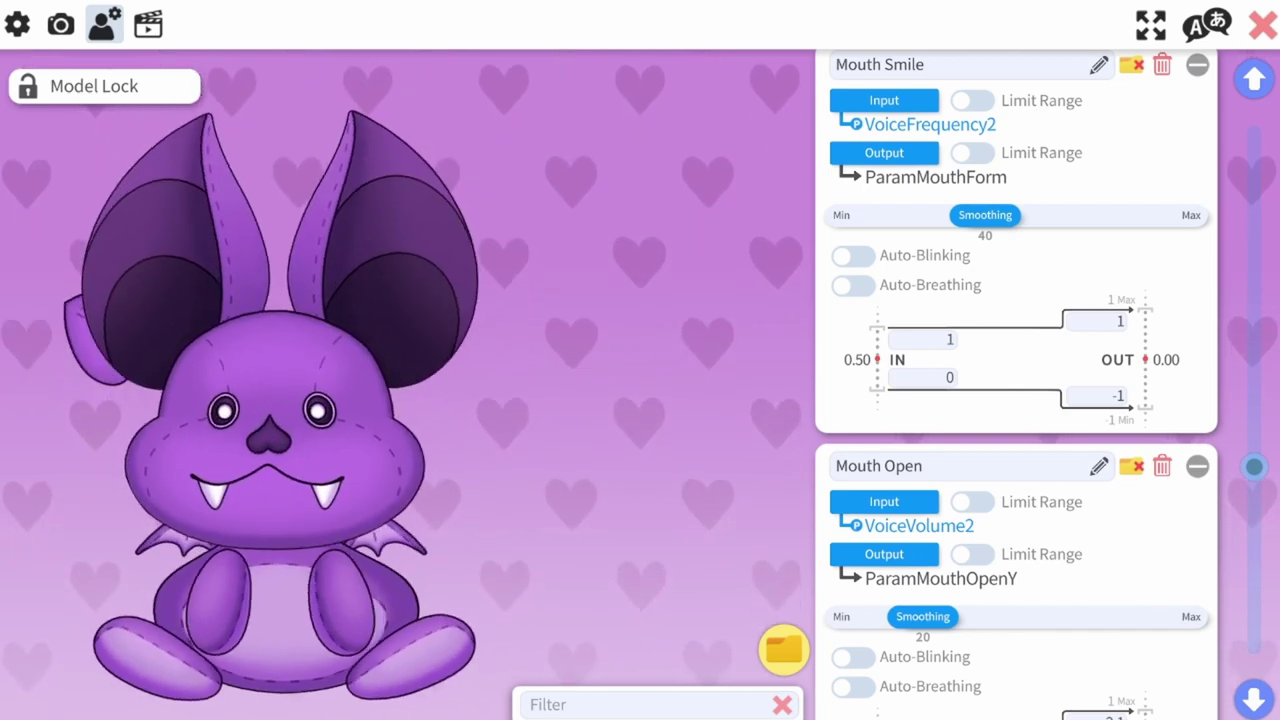
# Switch to VTS P.O.G. and play the test phrase "pog online poggers" with text-to-speech.
pyautogui.hotkey('alt', 'Tab')
pyautogui.click(870, 340)
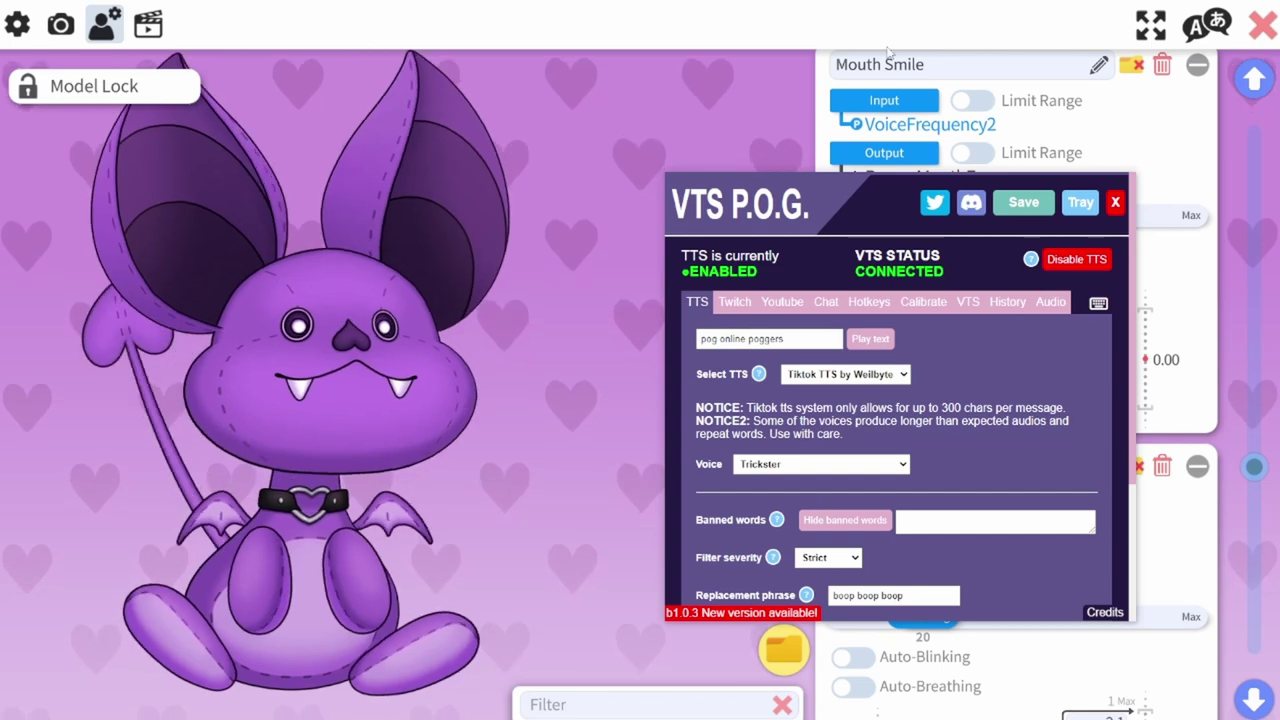
pyautogui.click(846, 21)
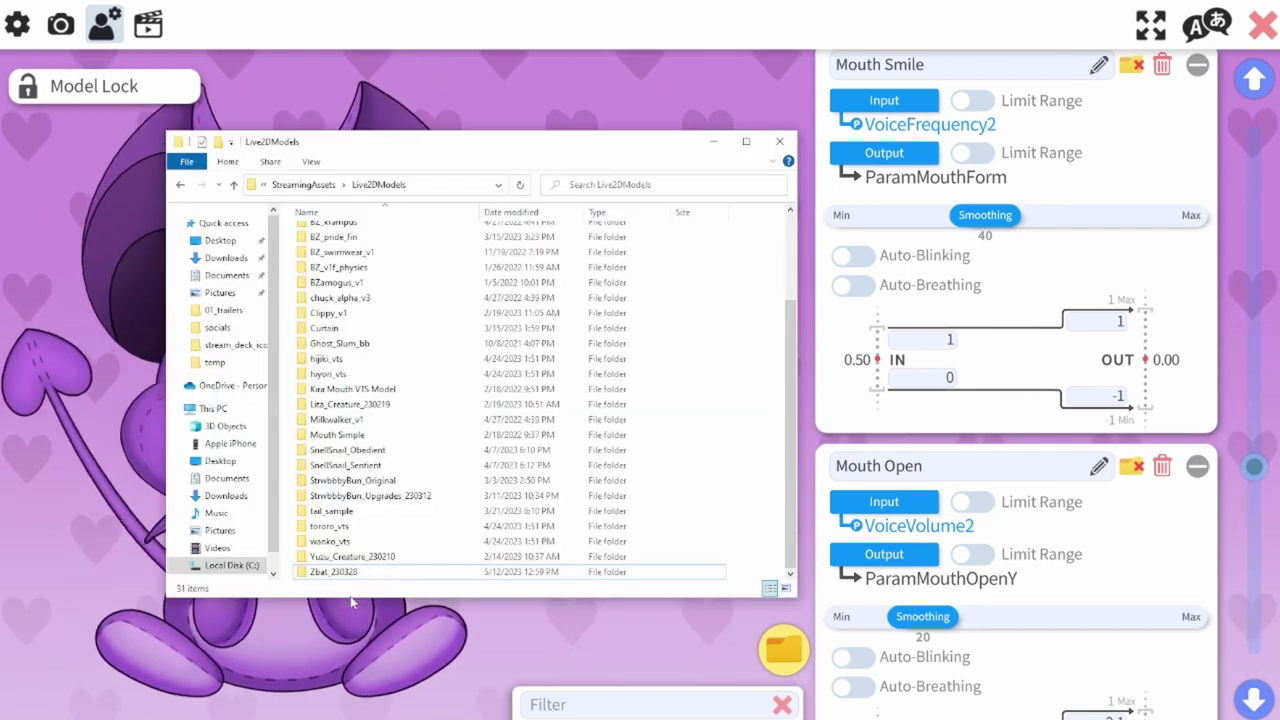
# Duplicate the Zbat_230328 model folder inside Live2DModels as a backup and close the file window.
pyautogui.rightClick(369, 574)
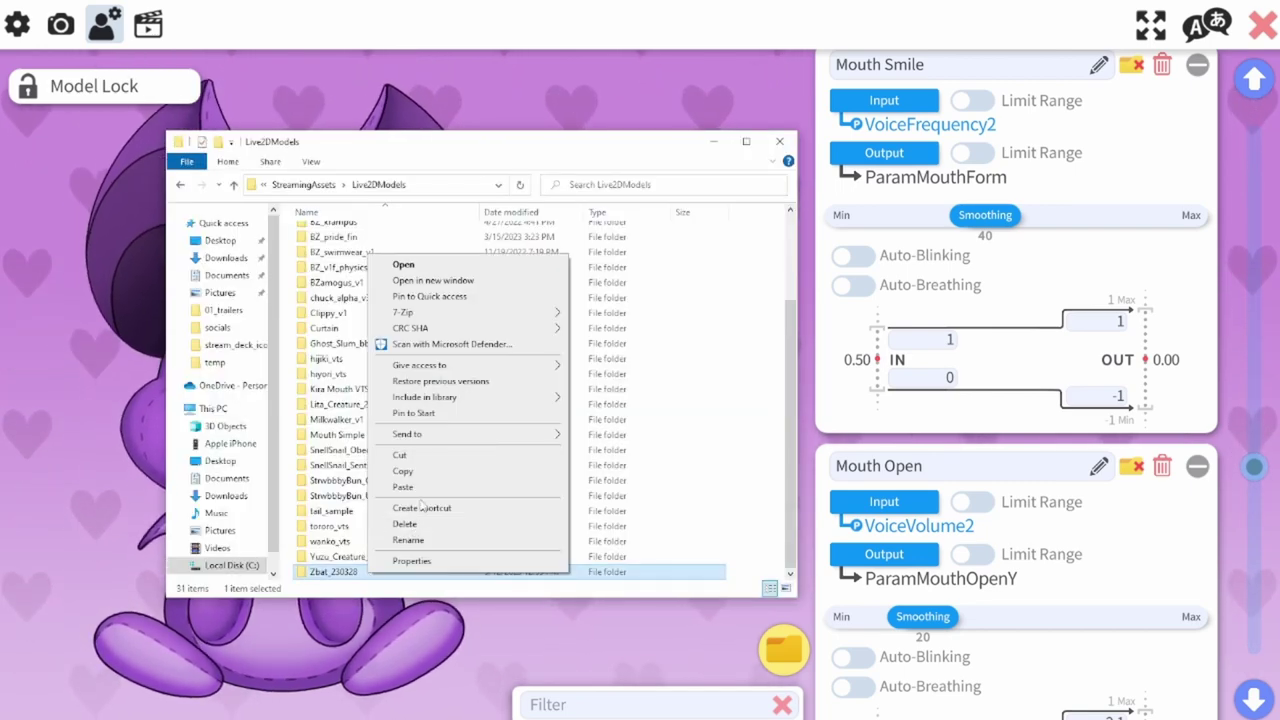
pyautogui.click(460, 470)
pyautogui.rightClick(747, 529)
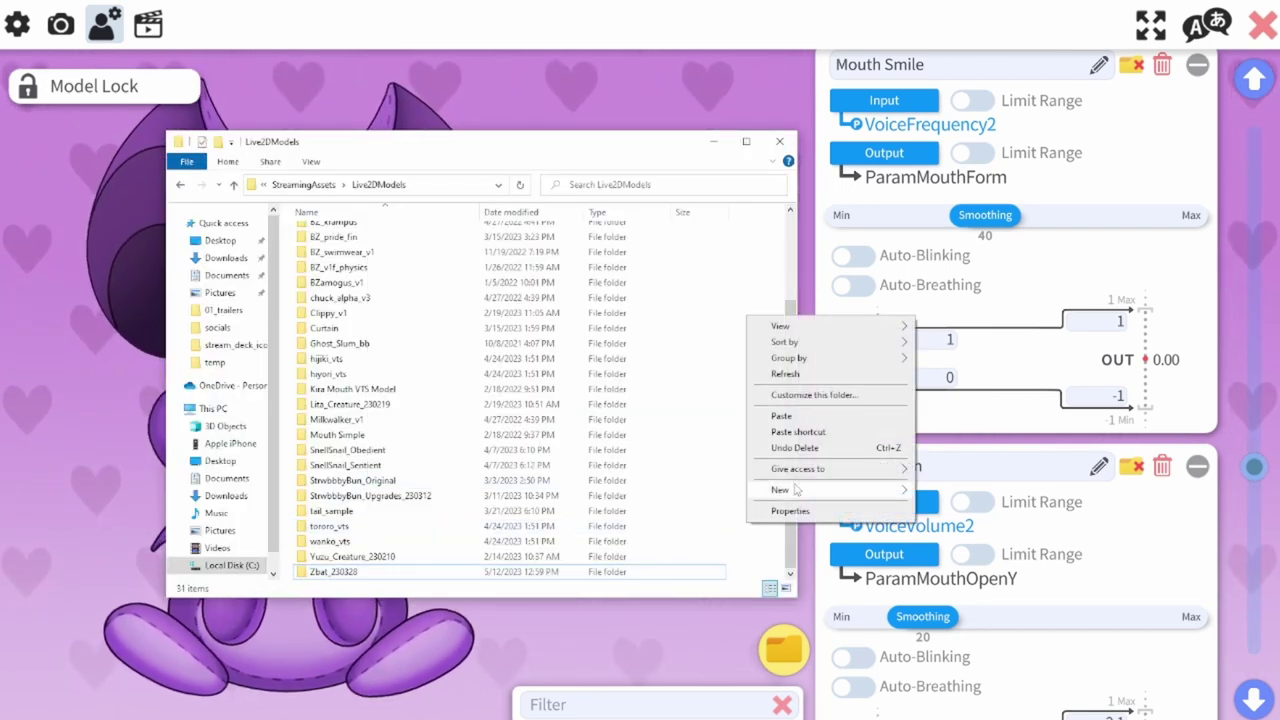
pyautogui.click(775, 417)
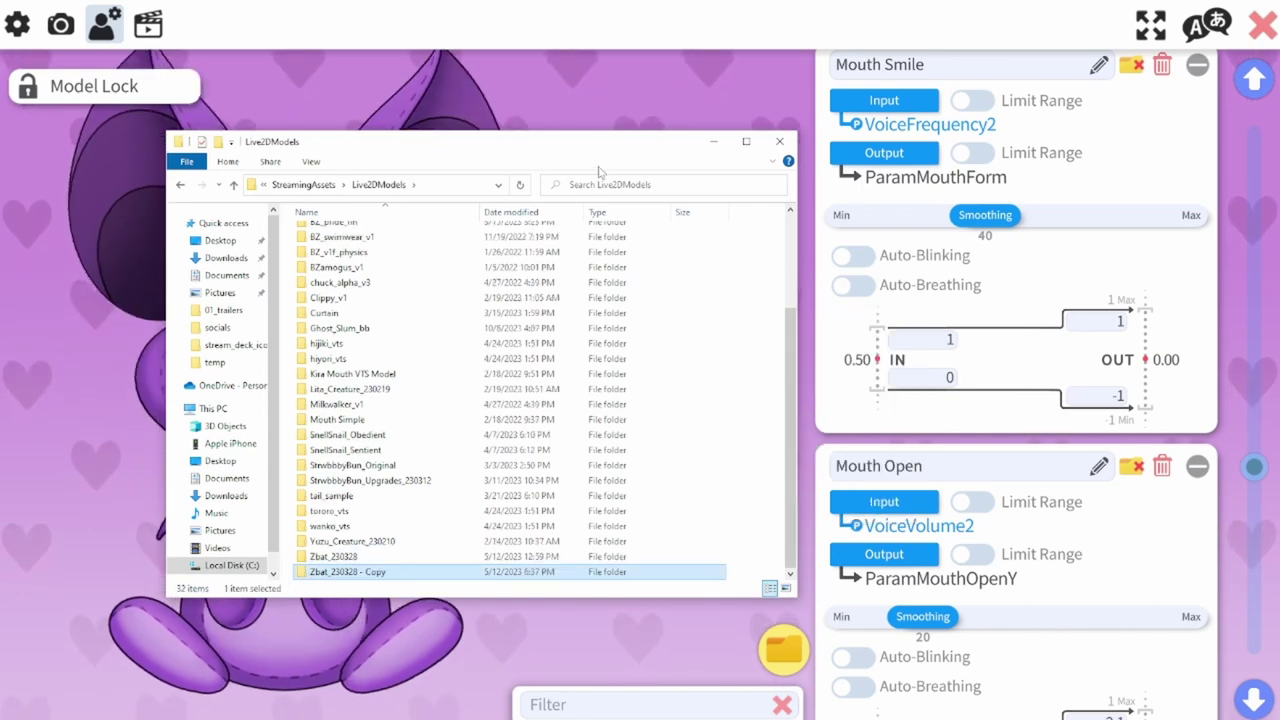
pyautogui.click(779, 141)
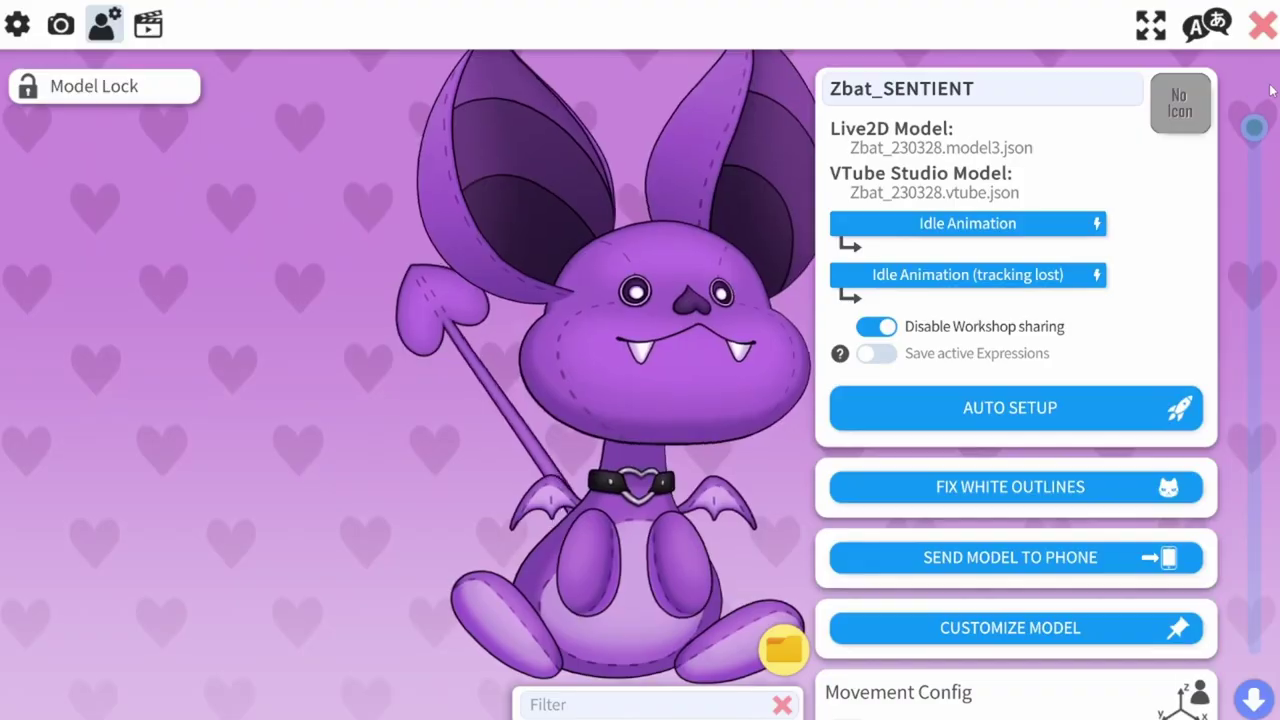
# Check the names of the two model versions, Zbat_SENTIENT and Zbat_OBEDIENT, and move and enlarge the model.
pyautogui.click(999, 96)
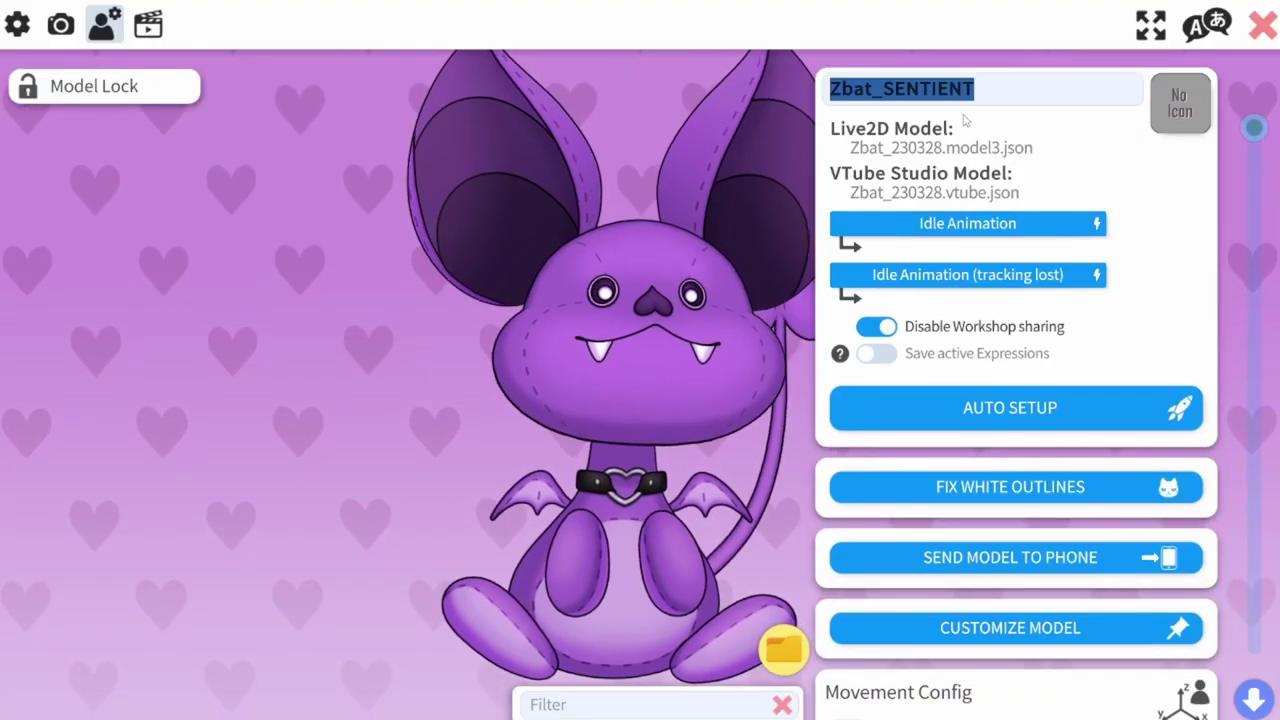
pyautogui.click(436, 346)
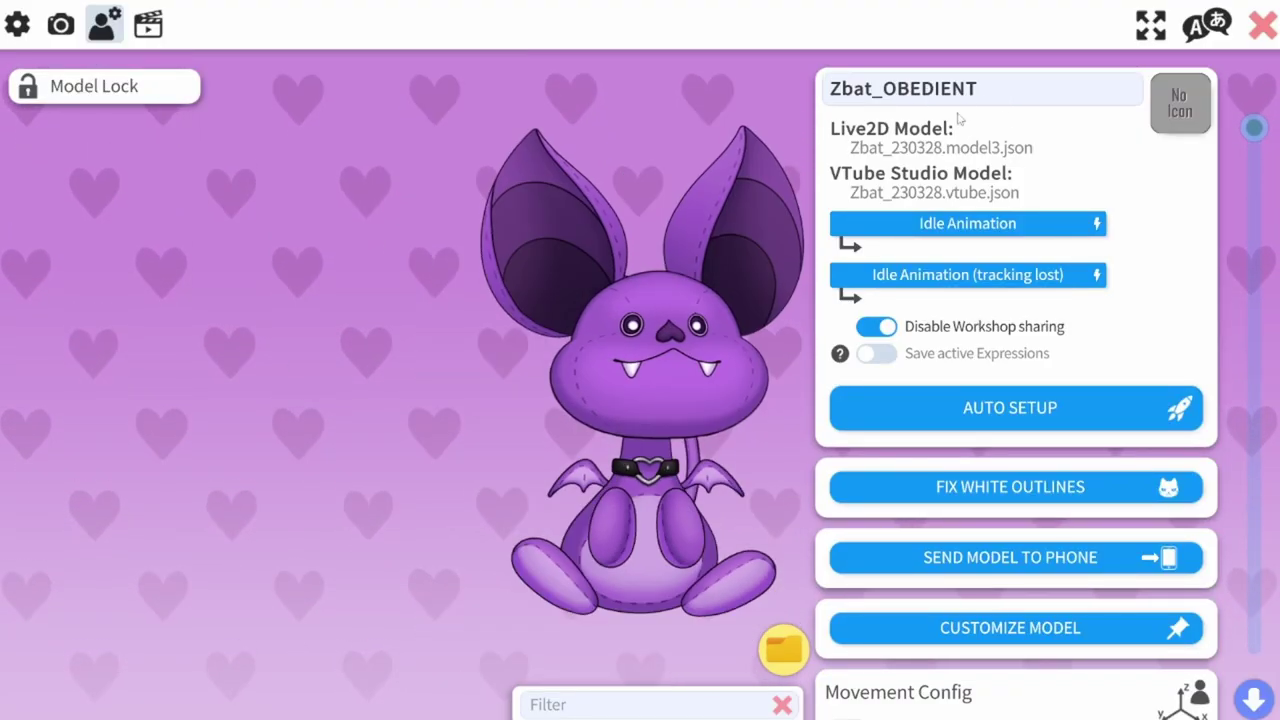
pyautogui.moveTo(593, 390); pyautogui.dragTo(348, 380)
pyautogui.scroll(4, 350, 378)
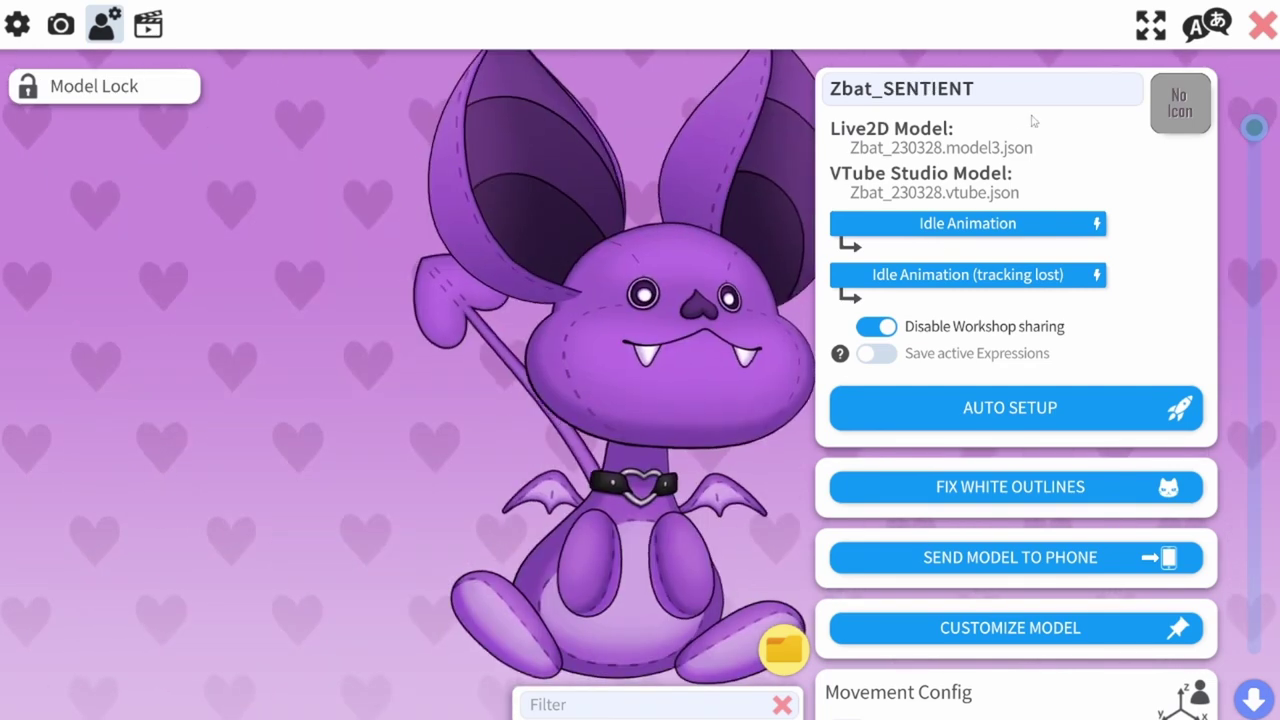
pyautogui.click(1006, 97)
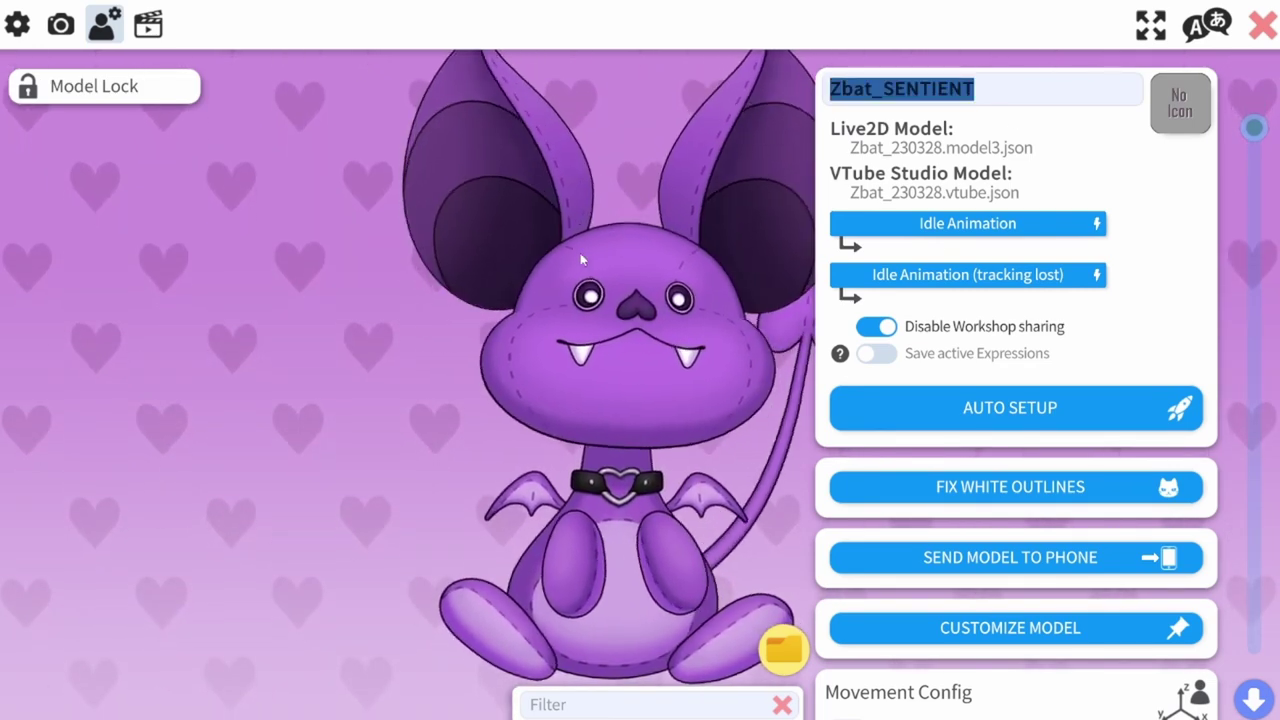
pyautogui.click(412, 351)
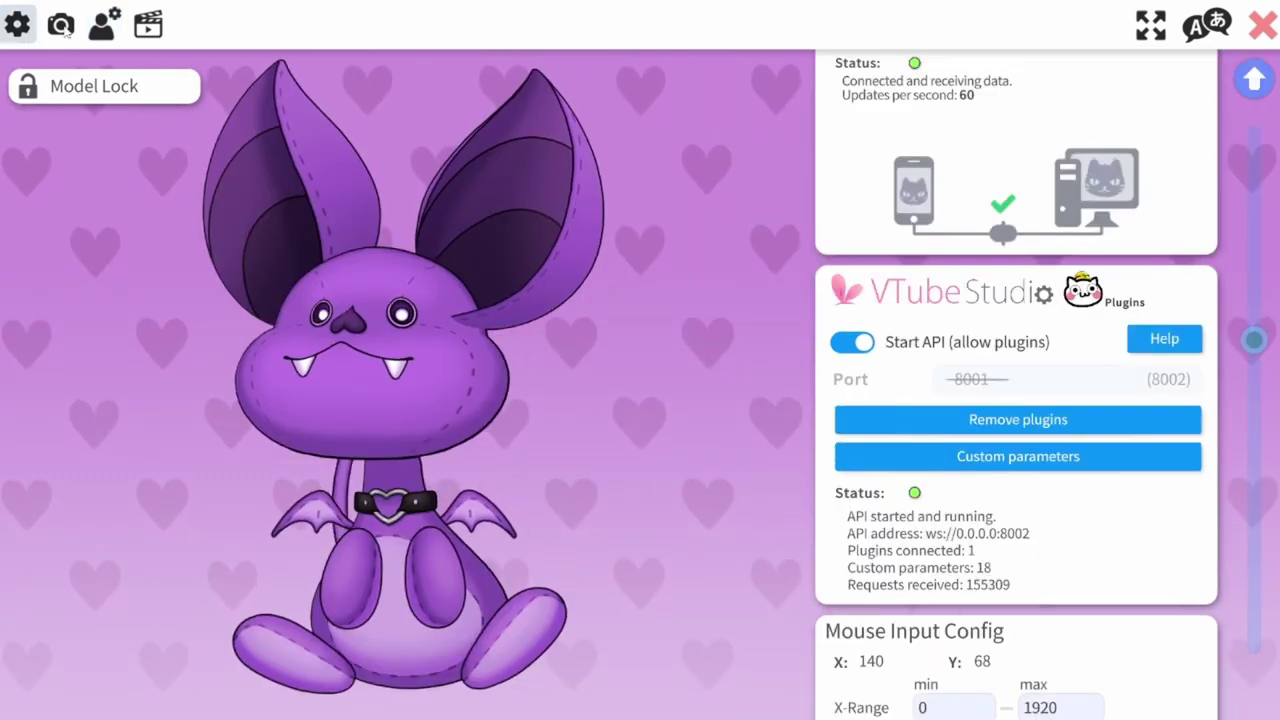
# Record a 60-second Live2D animation of the model's movement.
pyautogui.click(61, 24)
pyautogui.moveTo(1254, 127); pyautogui.dragTo(1258, 652)
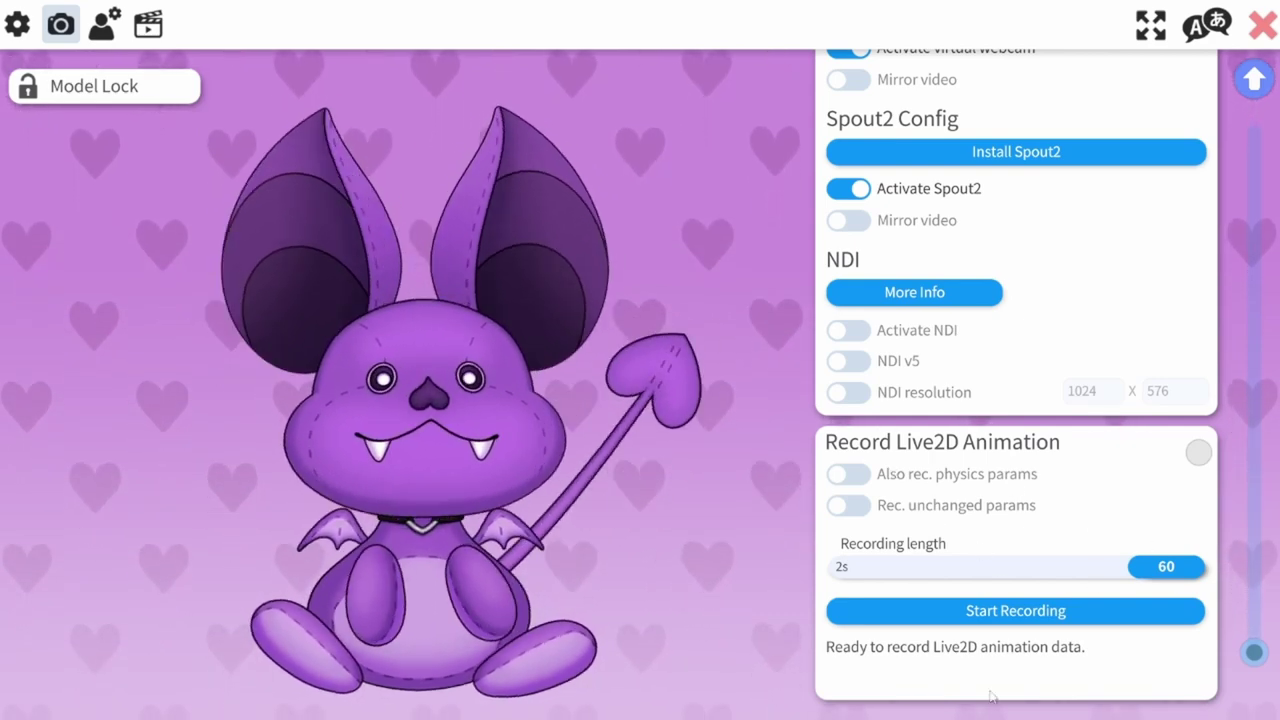
pyautogui.moveTo(1150, 566); pyautogui.dragTo(1195, 570)
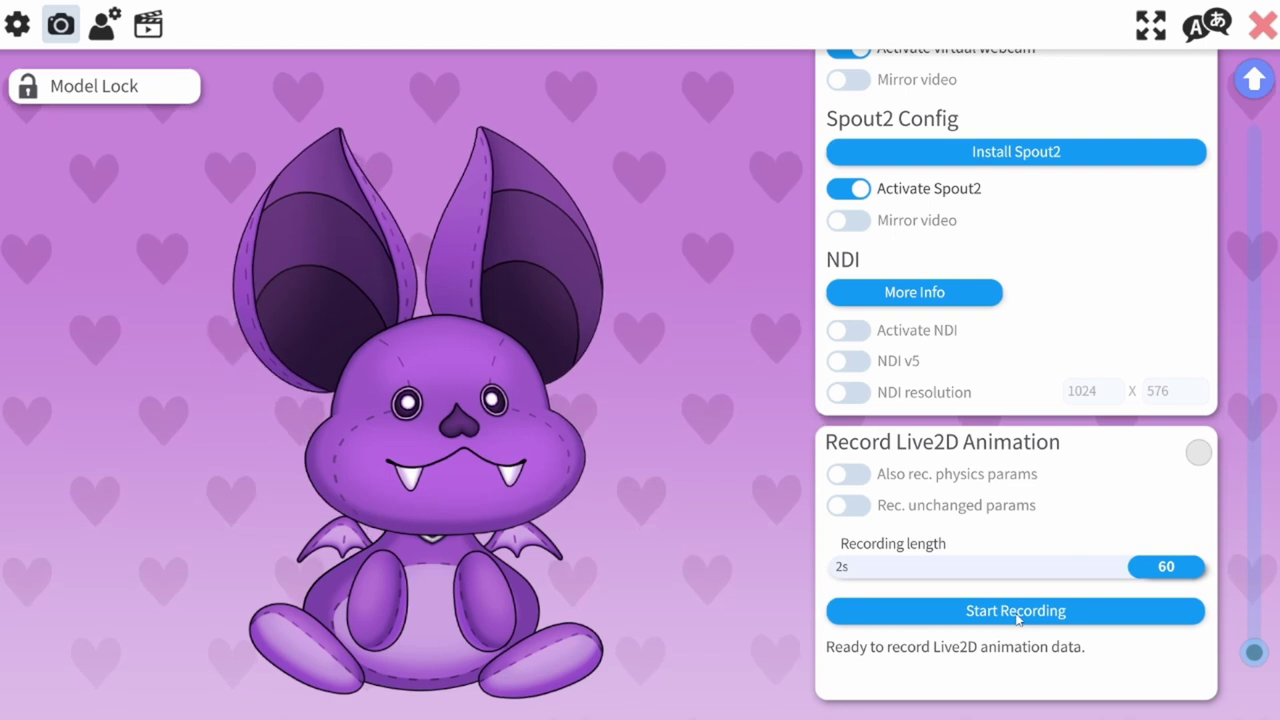
pyautogui.click(1016, 612)
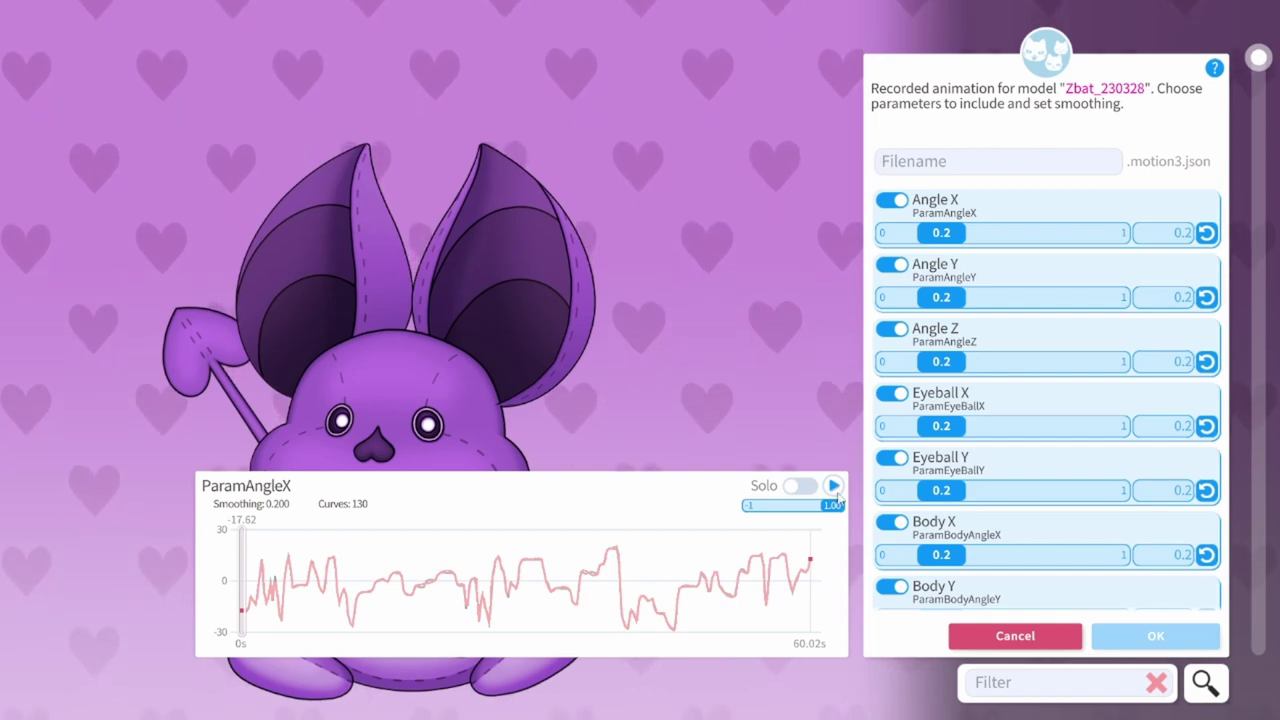
# Preview the recorded animation and save it as a motion file named idle.
pyautogui.click(834, 488)
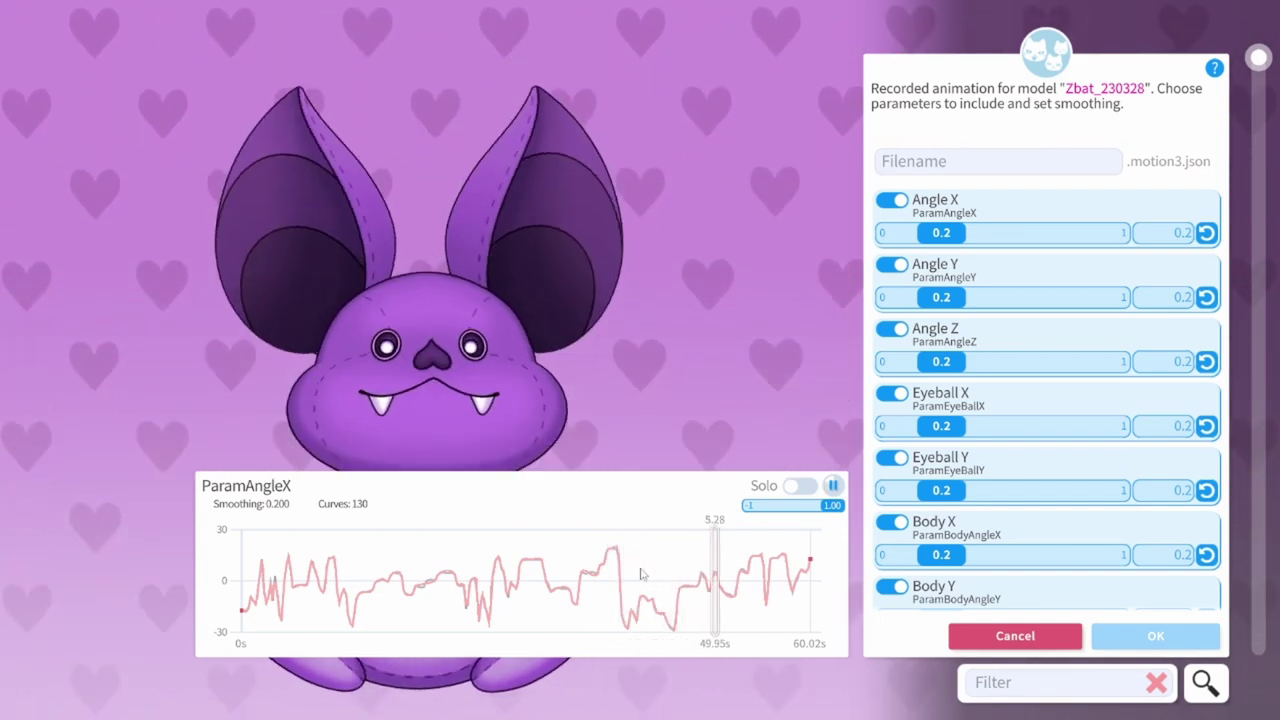
pyautogui.click(1013, 167)
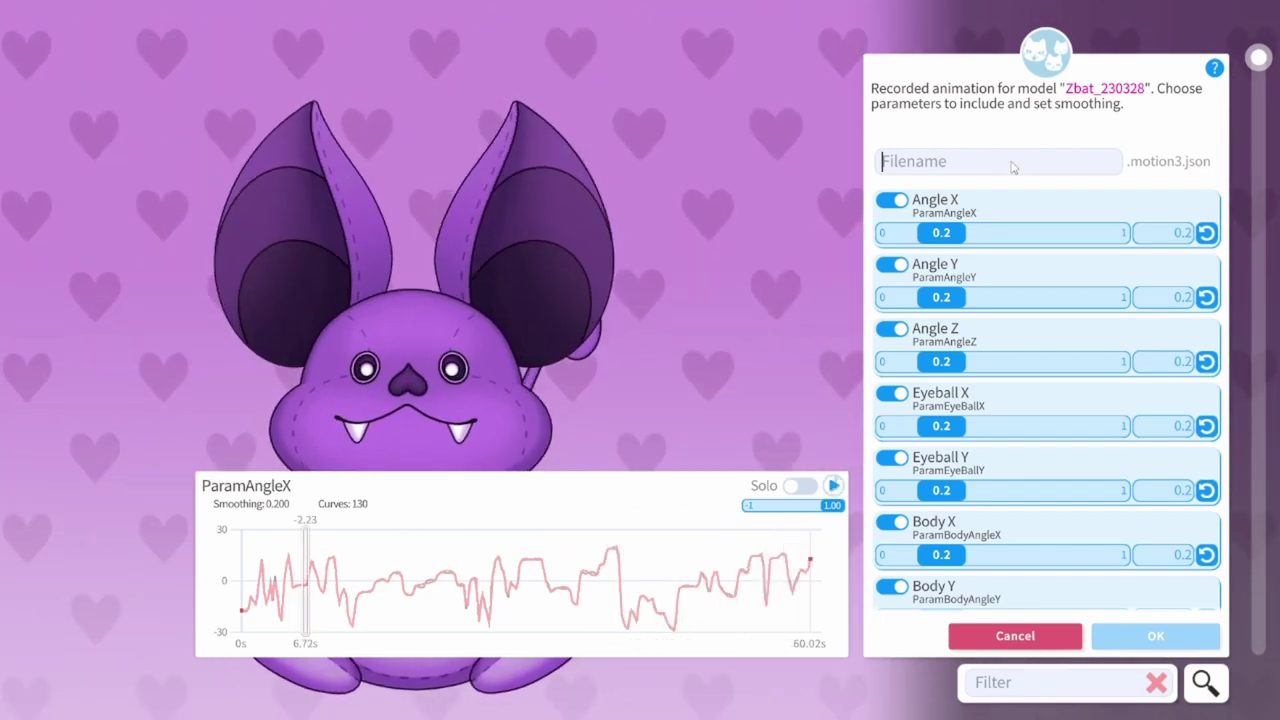
pyautogui.write('idle')
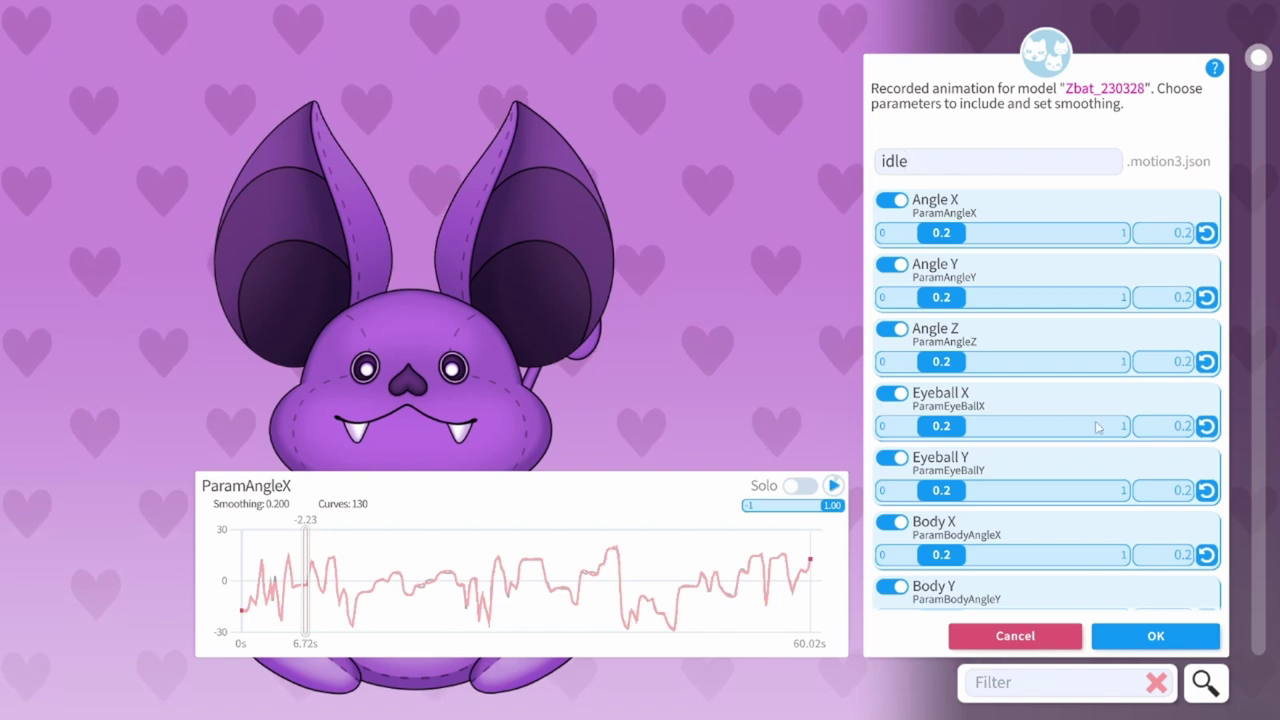
pyautogui.click(1156, 637)
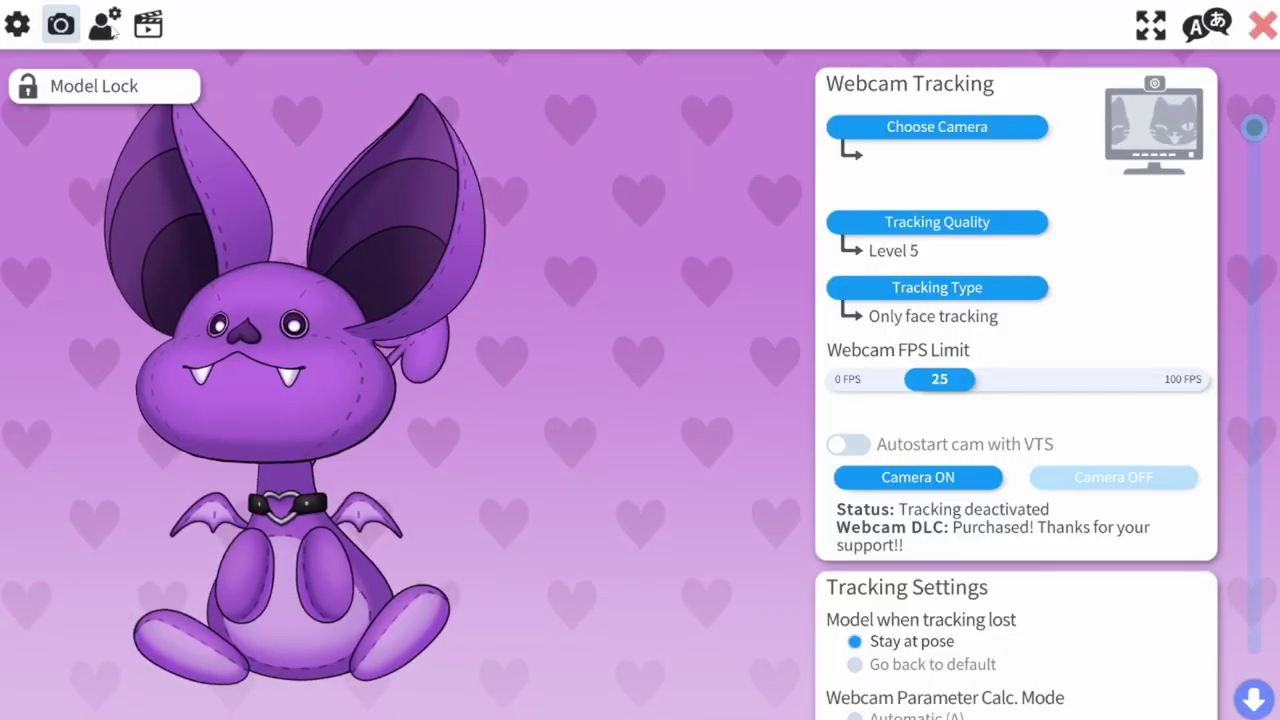
# Assign idle.motion3.json as the model's Idle Animation.
pyautogui.click(103, 23)
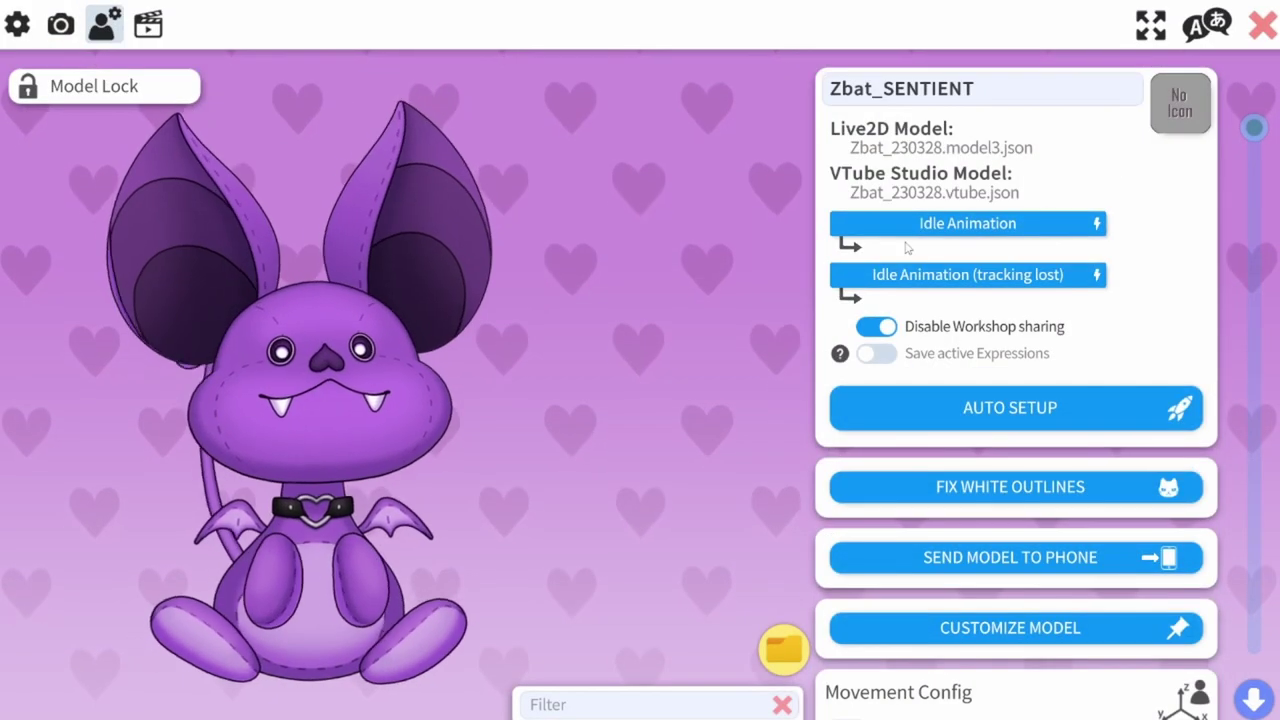
pyautogui.click(950, 224)
pyautogui.click(647, 287)
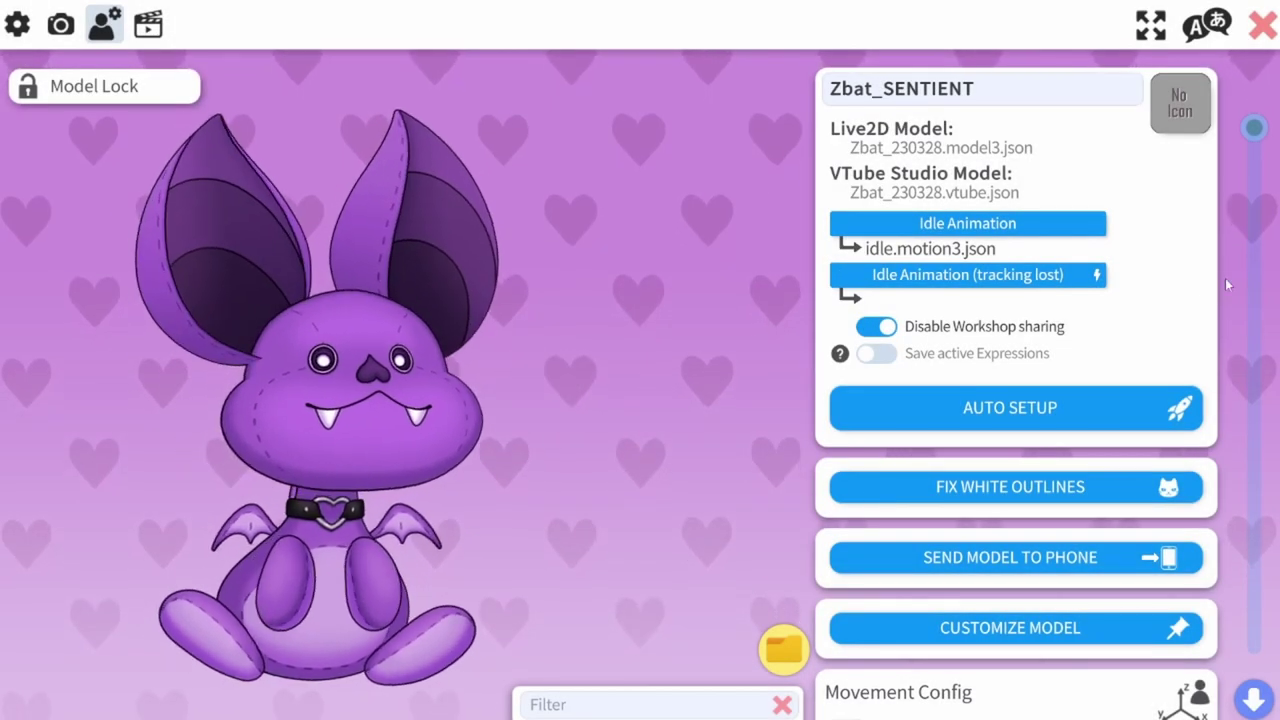
# Delete the model's eye and body rotation parameter mappings, including Eye X and Body Rotation Z, while keeping Mouth Open.
pyautogui.moveTo(1257, 132); pyautogui.dragTo(1259, 141)
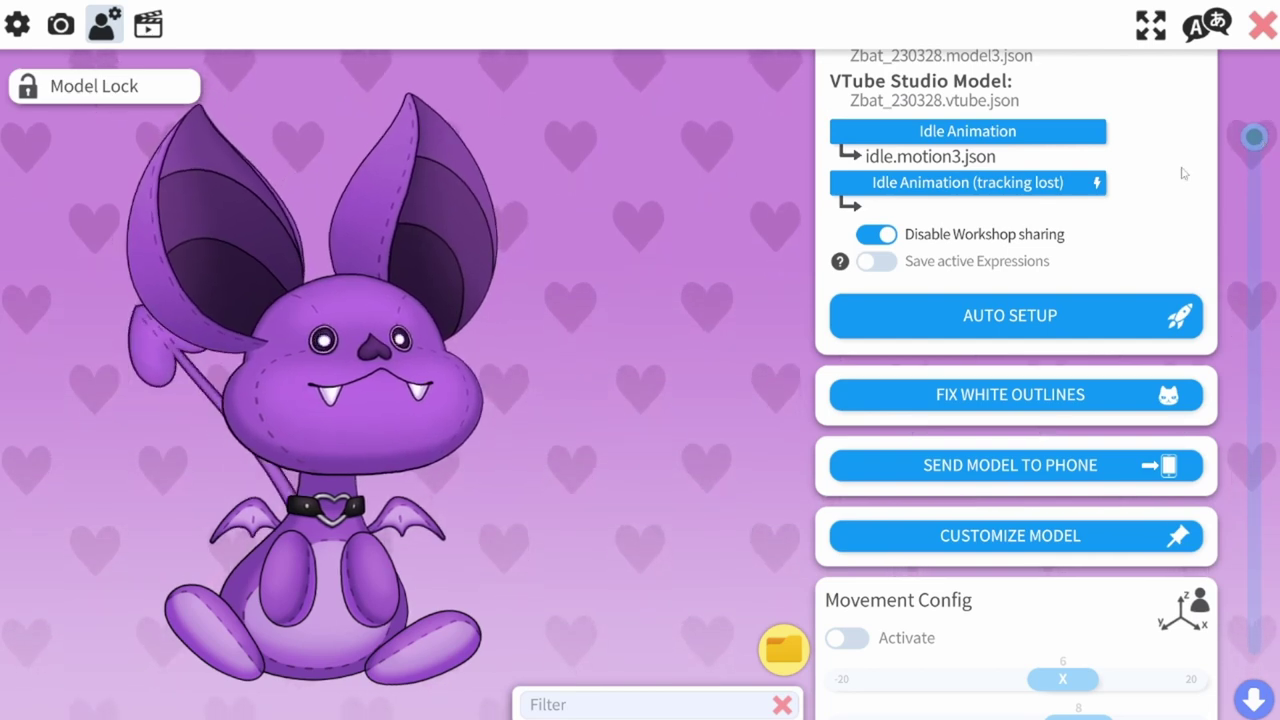
pyautogui.moveTo(1256, 140); pyautogui.dragTo(1262, 172)
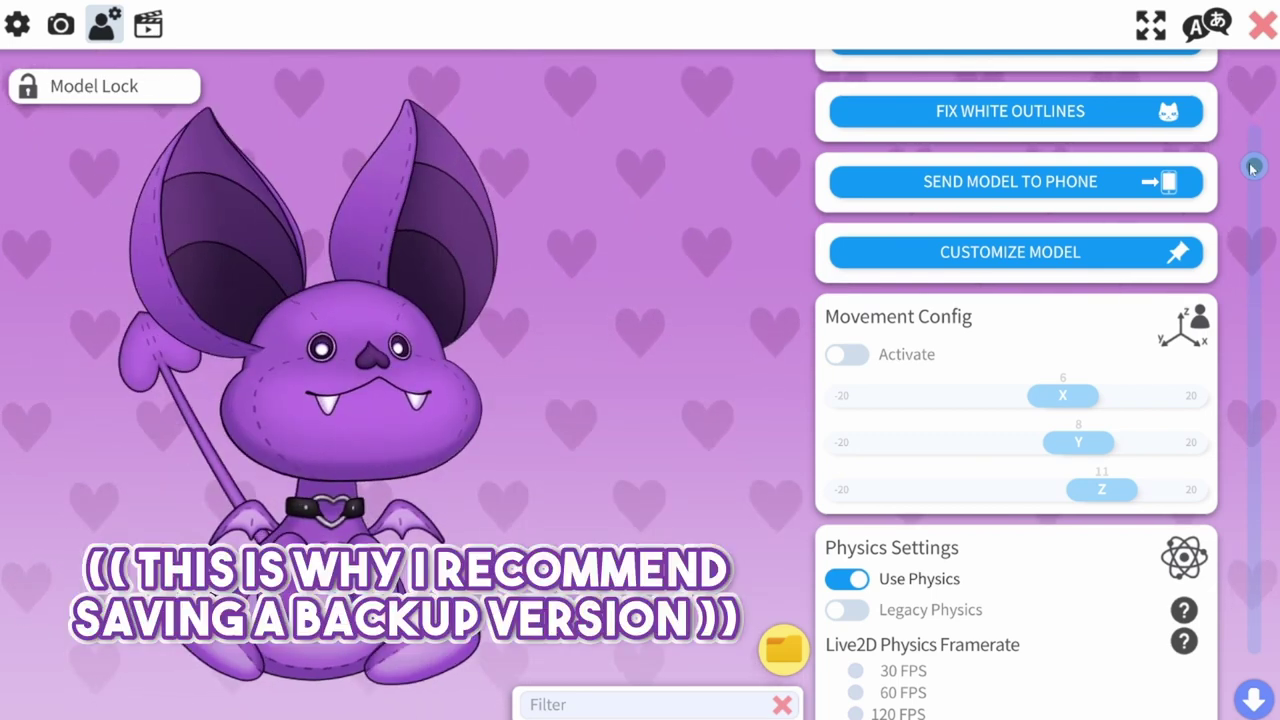
pyautogui.moveTo(1254, 166); pyautogui.dragTo(1254, 254)
pyautogui.click(1160, 167)
pyautogui.click(1161, 173)
pyautogui.click(1161, 173)
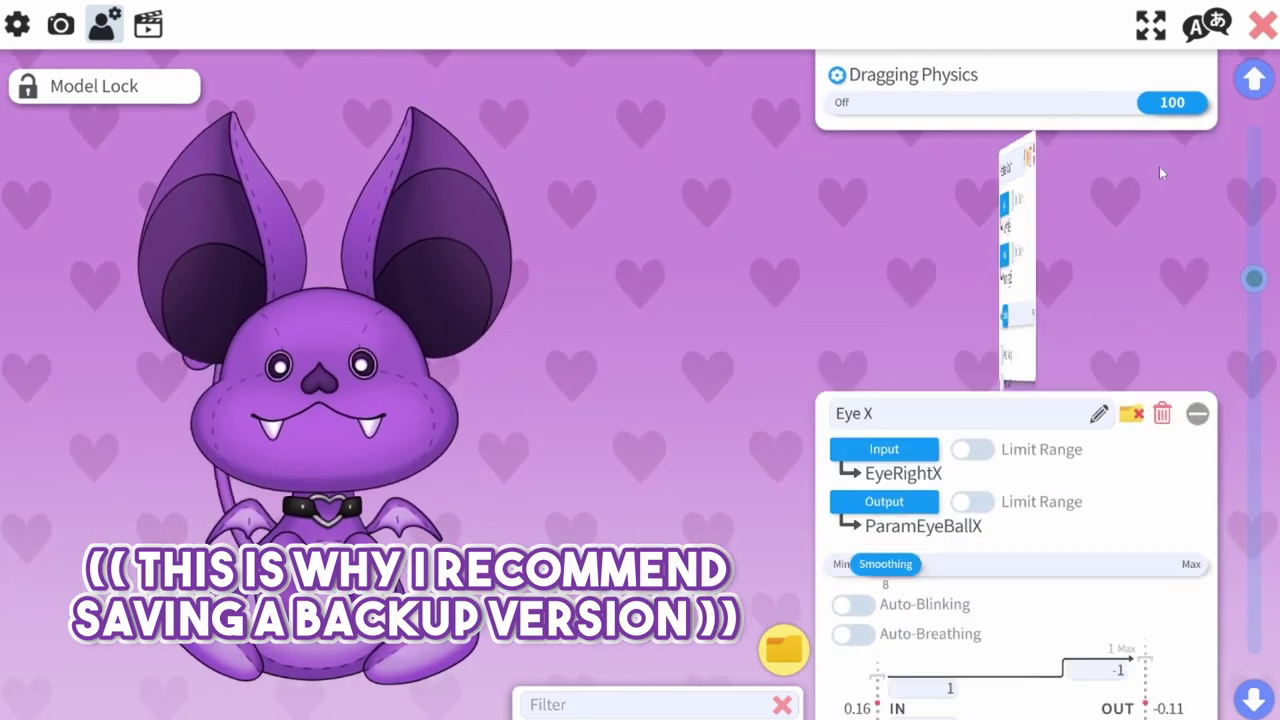
pyautogui.click(1161, 173)
pyautogui.click(1161, 173)
pyautogui.moveTo(1258, 338); pyautogui.dragTo(1257, 534)
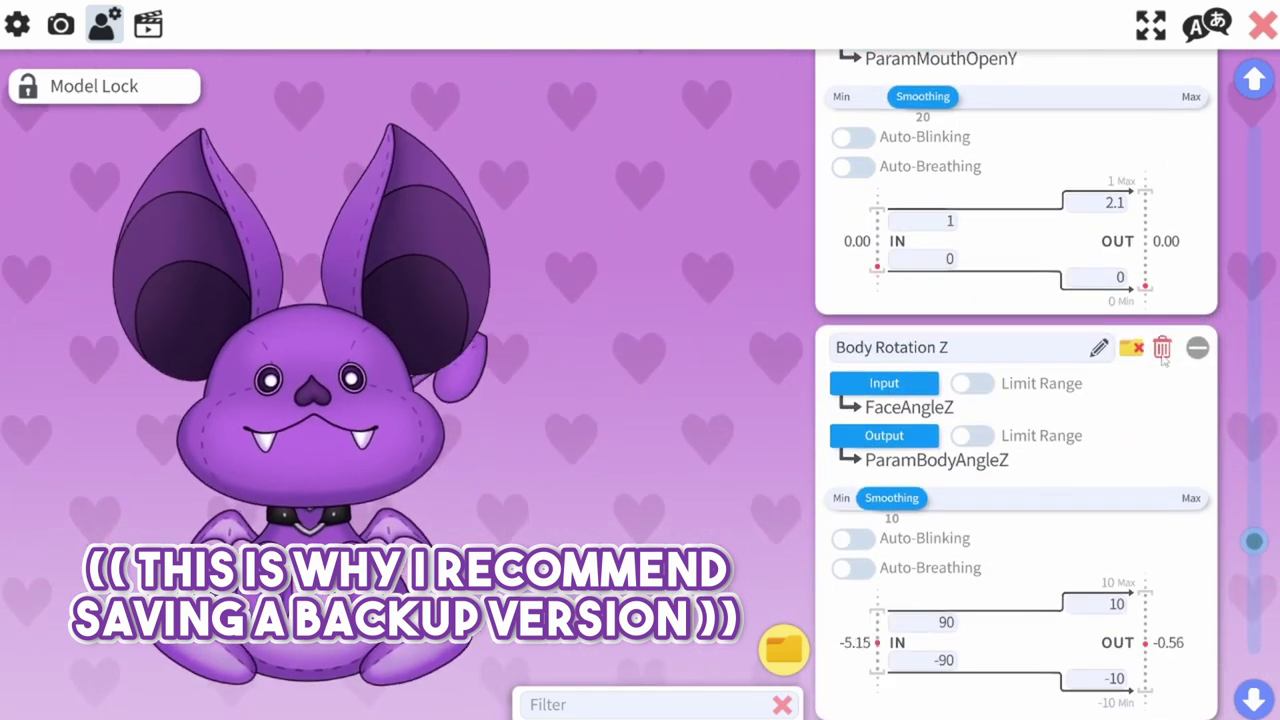
pyautogui.click(1163, 343)
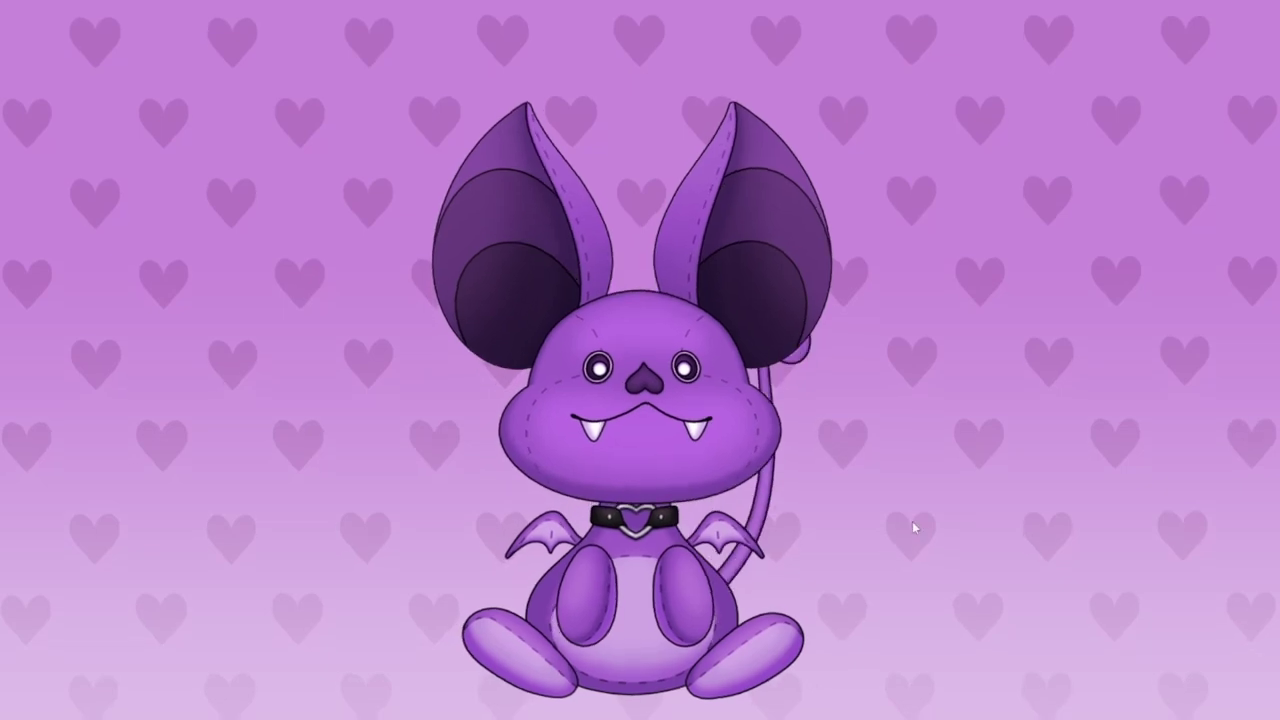
# Load the current Zbat_SENTIENT model into the scene as a Live2D item and save its default item parameters.
pyautogui.doubleClick(912, 521)
pyautogui.click(72, 192)
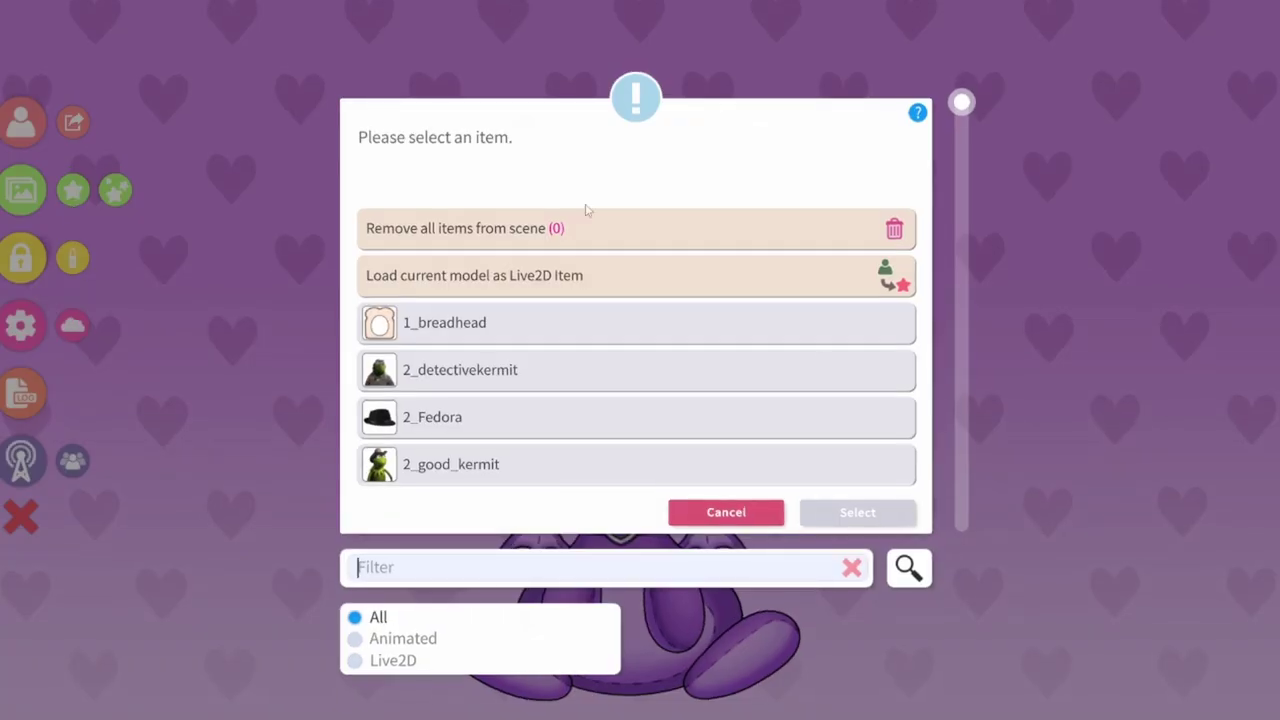
pyautogui.click(590, 290)
pyautogui.click(852, 513)
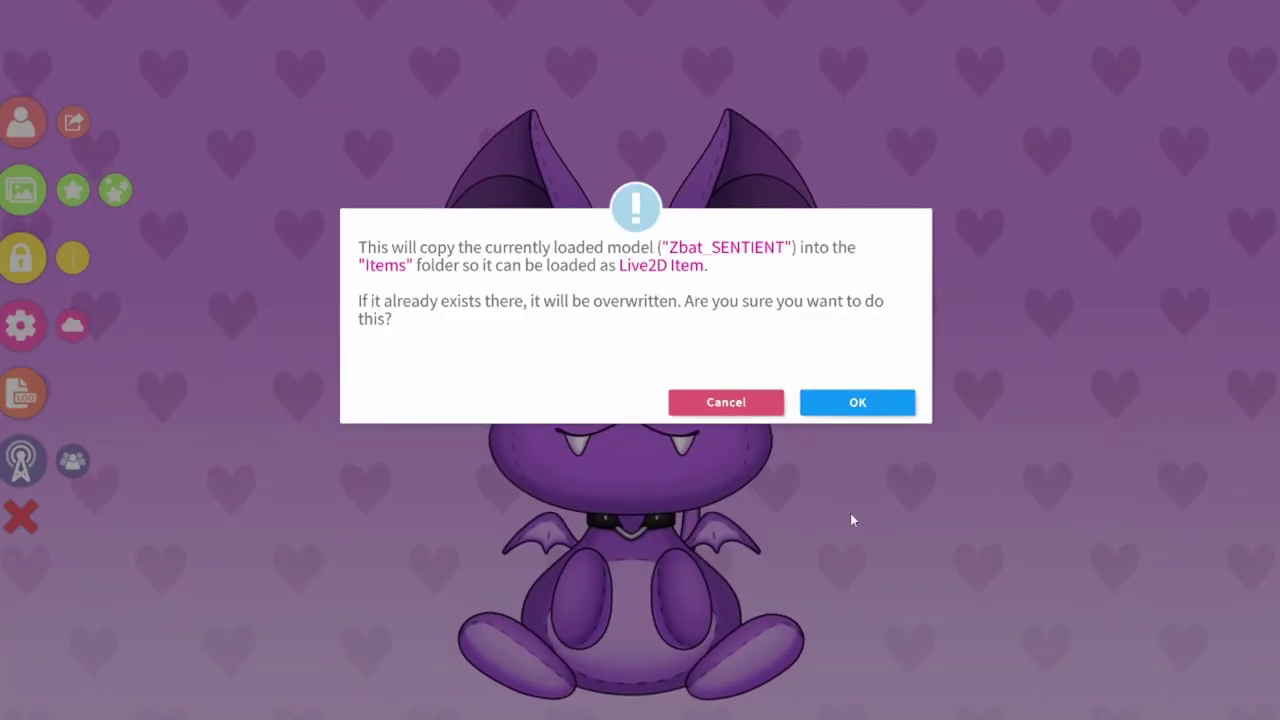
pyautogui.click(853, 401)
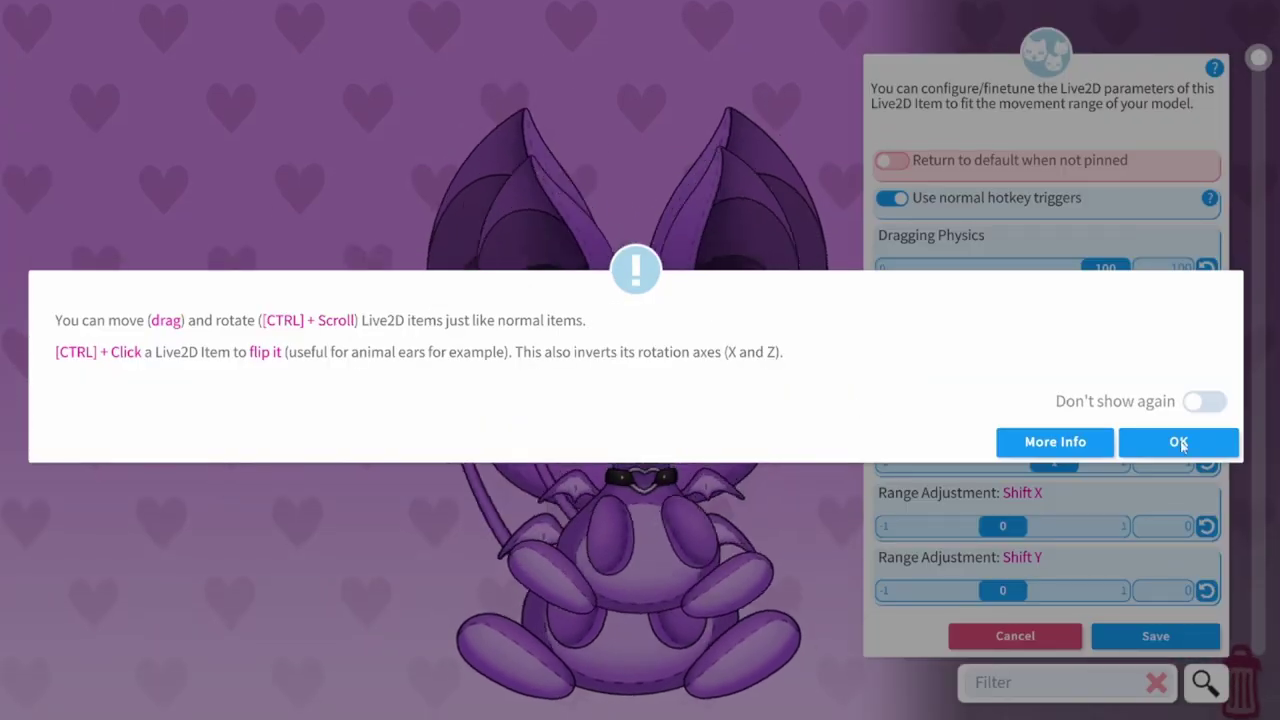
pyautogui.click(1180, 443)
pyautogui.click(1145, 638)
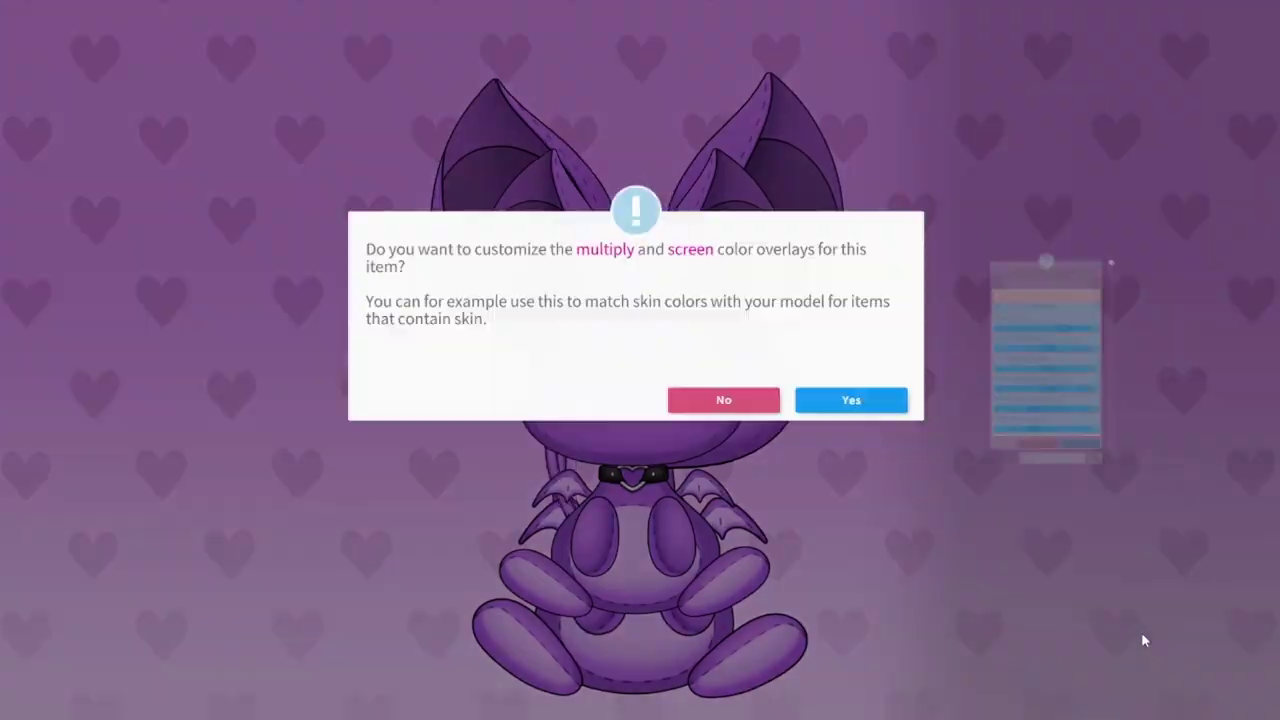